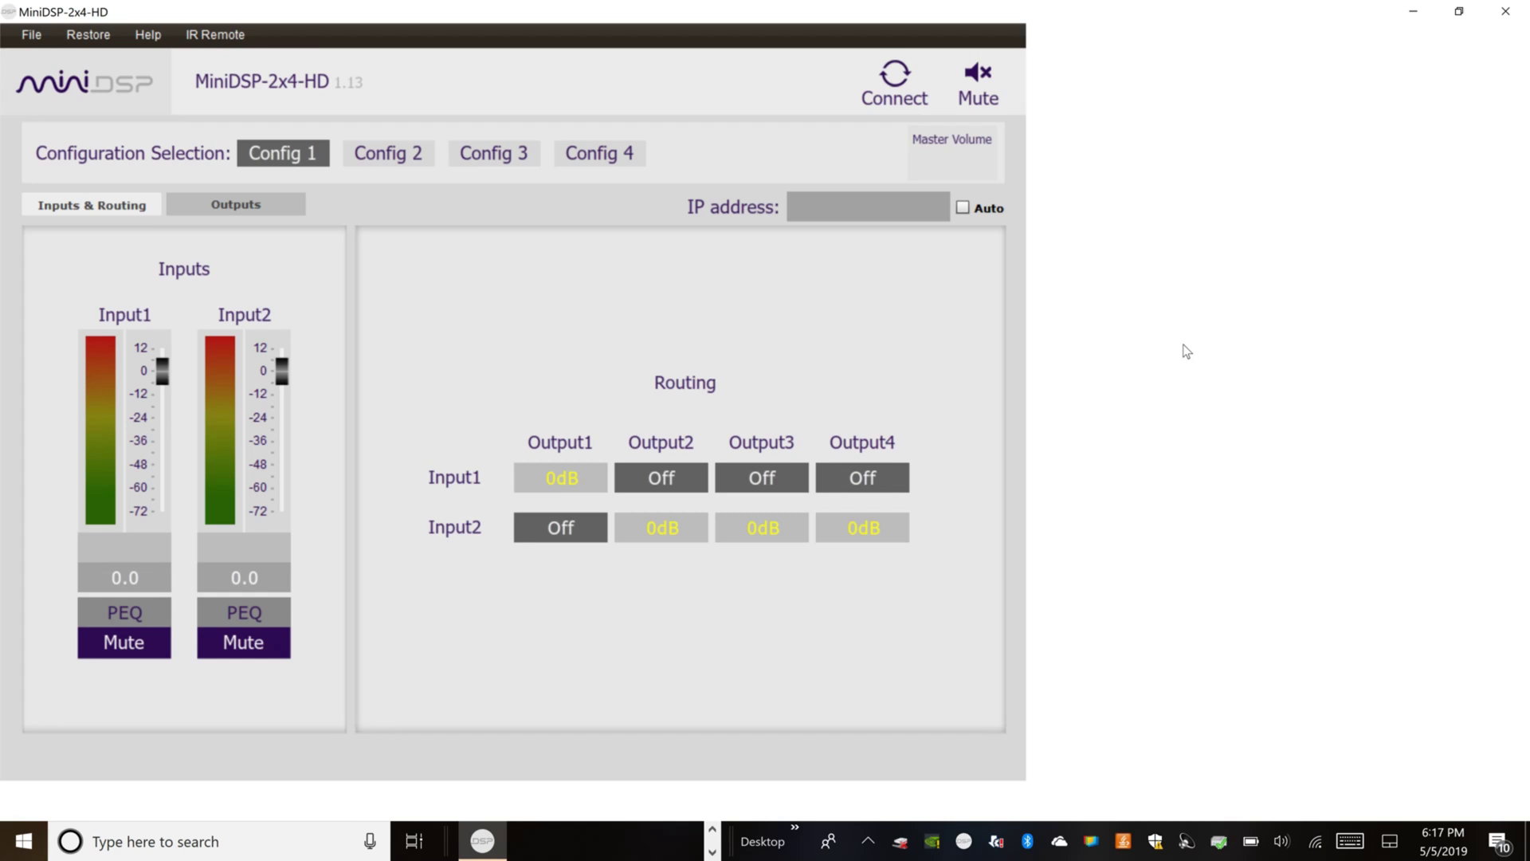
Connect to the 2x4 HD unit (firmware 1.7) and move the Bridge status window aside.
left_click(897, 98)
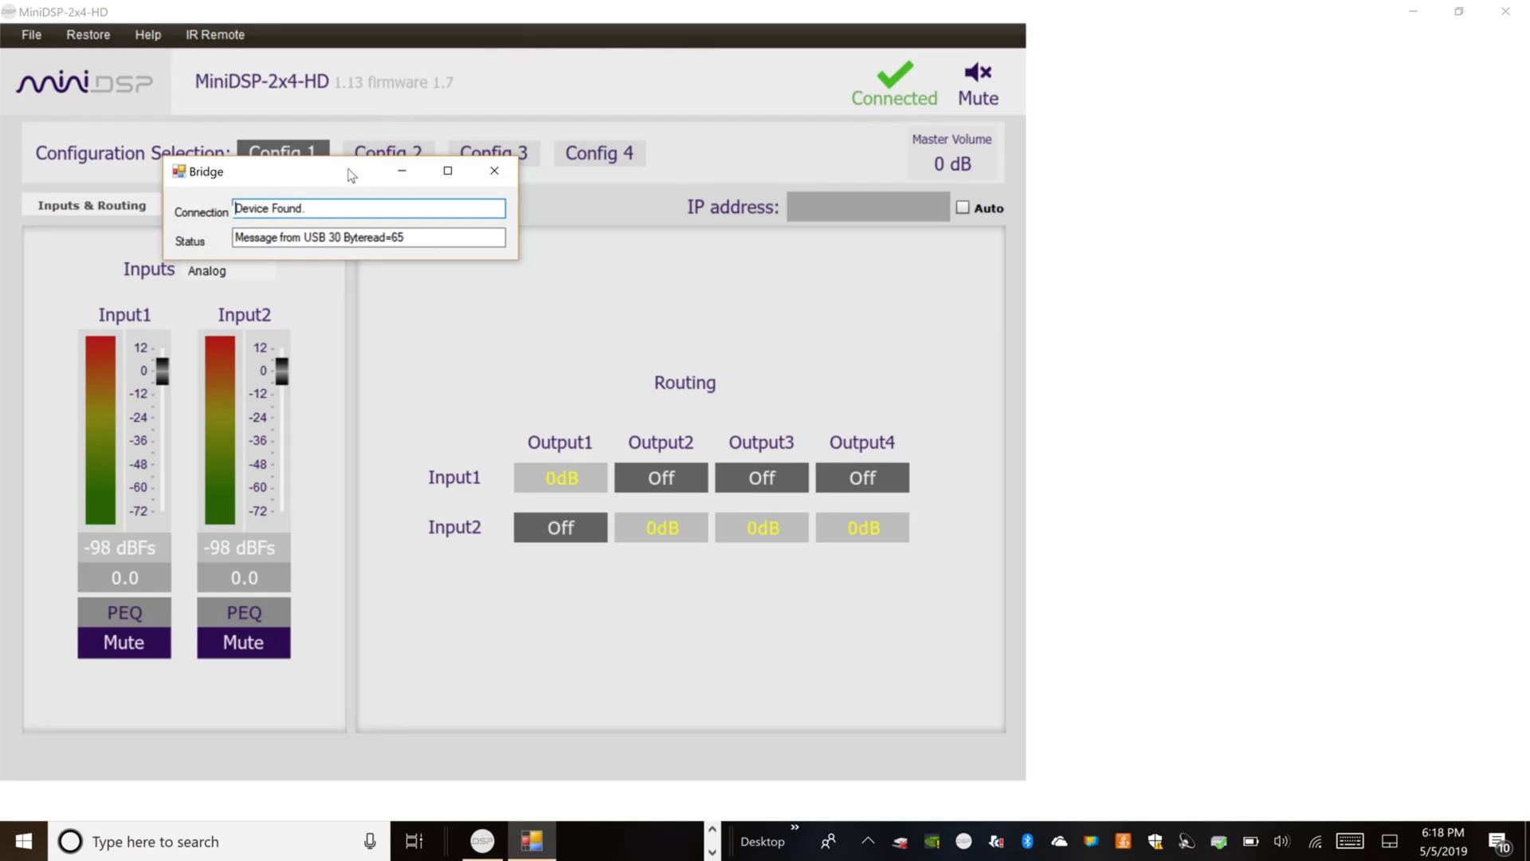
left_click_drag(350, 175, 1235, 80)
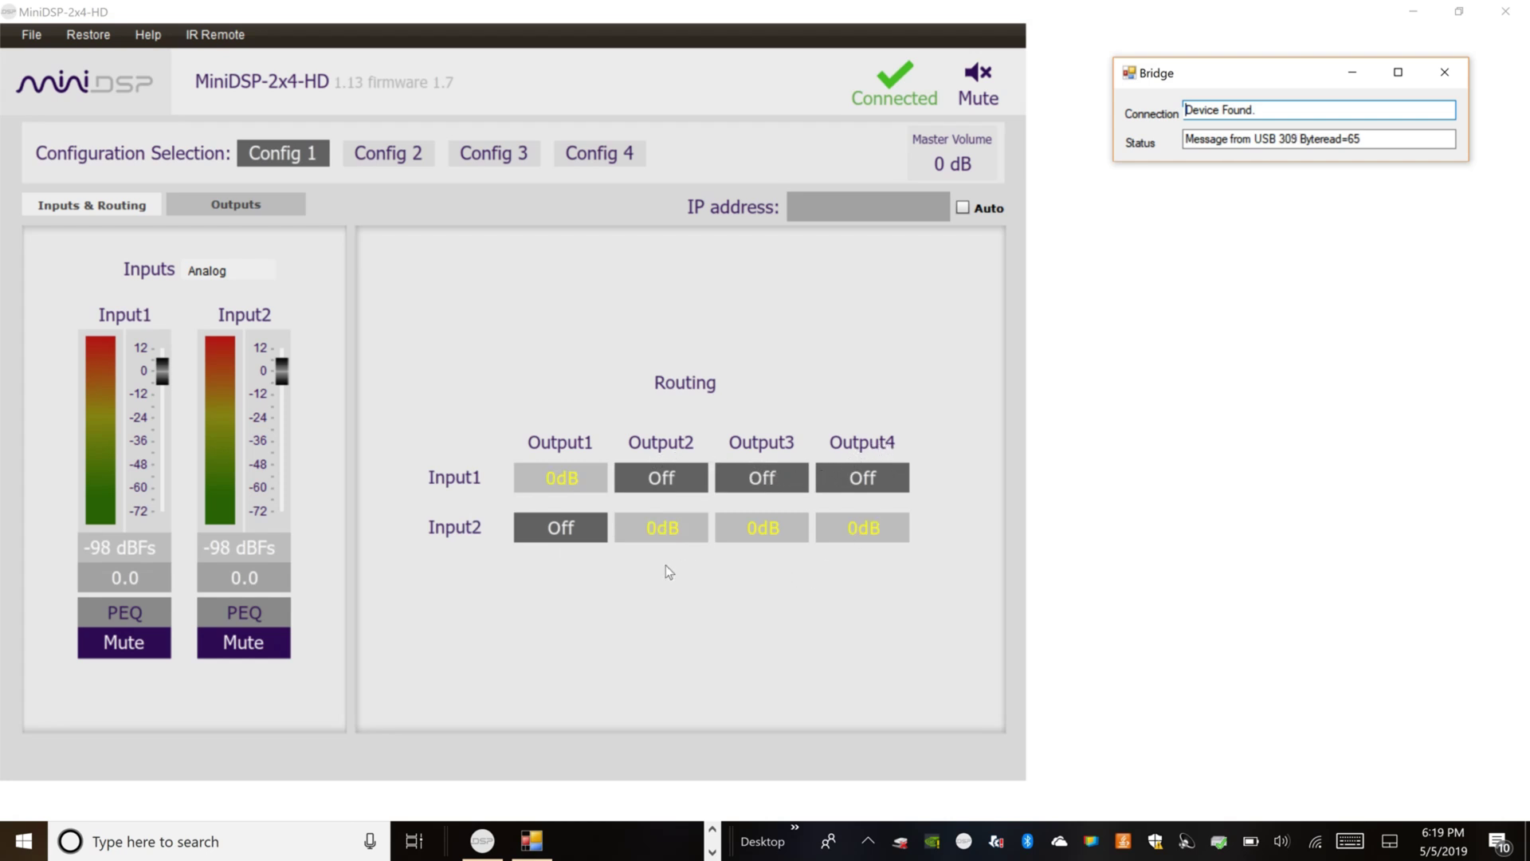
Turn off Input2's routes to Output3 and Output4, keep Output2 at 0dB, and show the Outputs page.
left_click(748, 539)
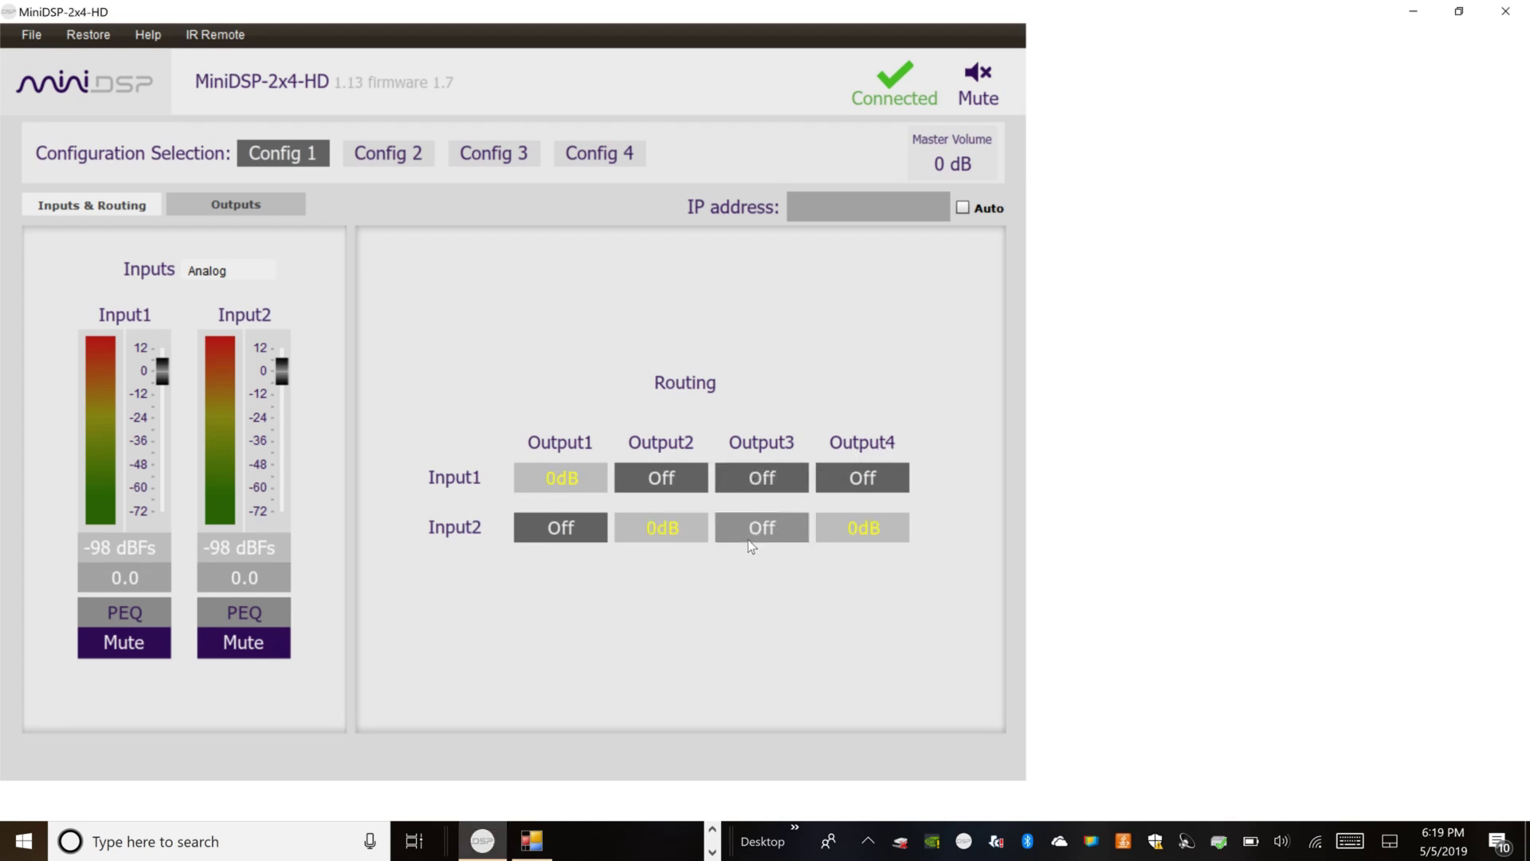
left_click(842, 540)
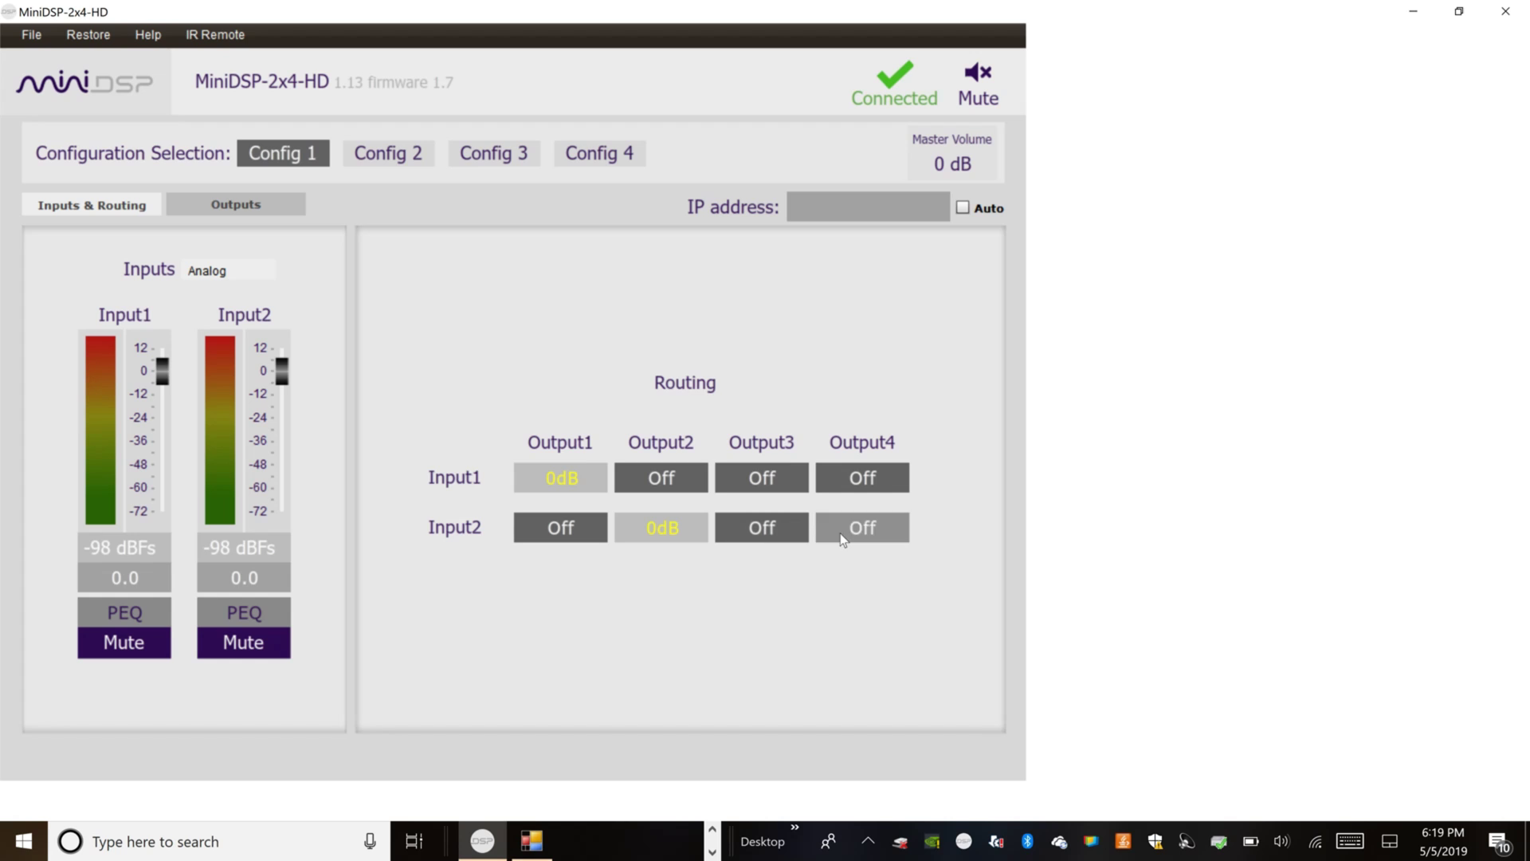
left_click(672, 531)
left_click(672, 532)
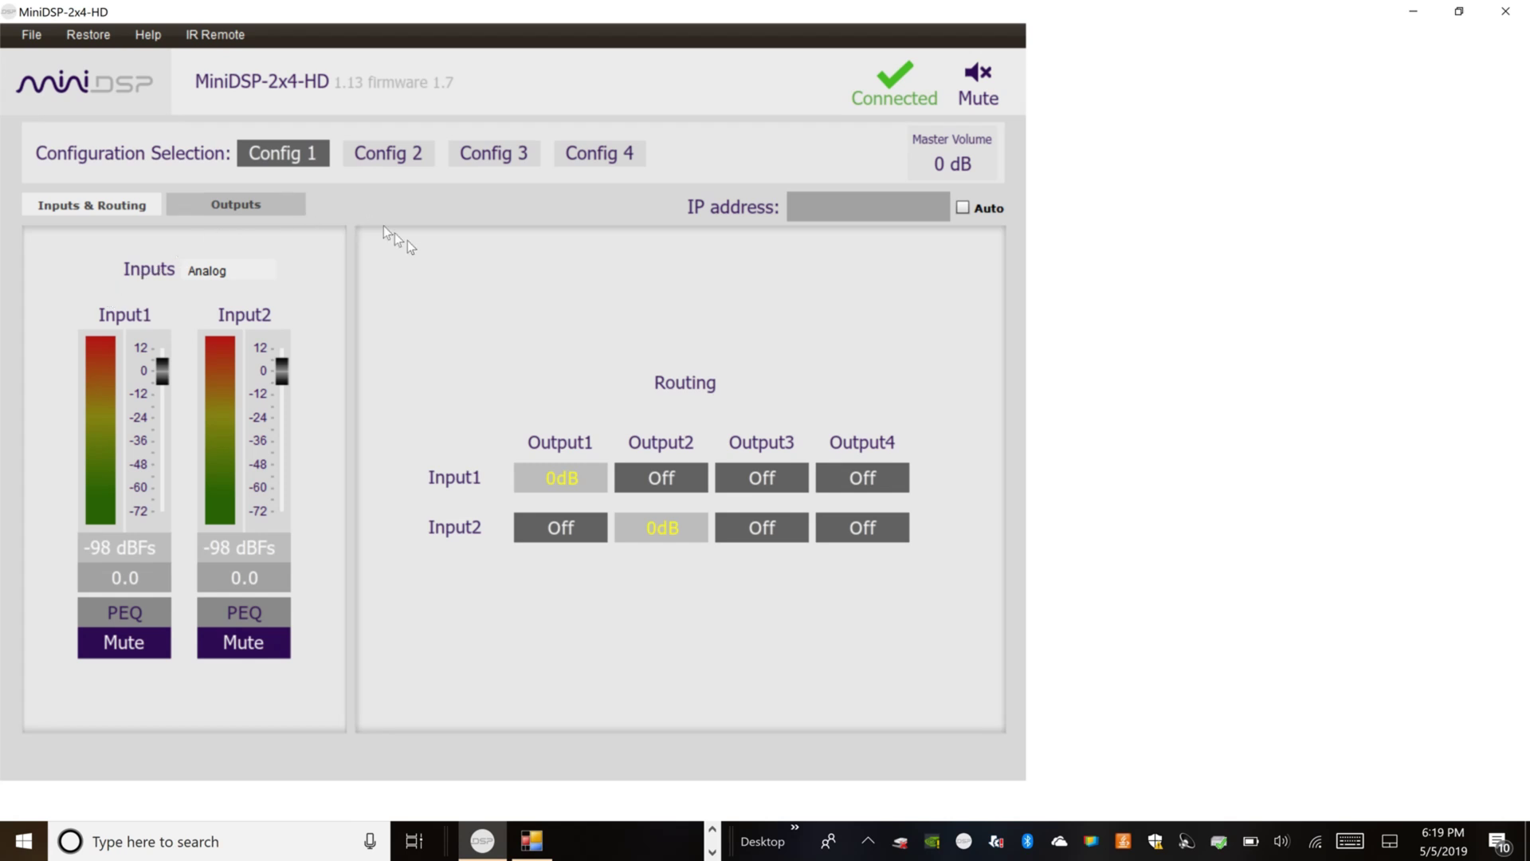
left_click(257, 213)
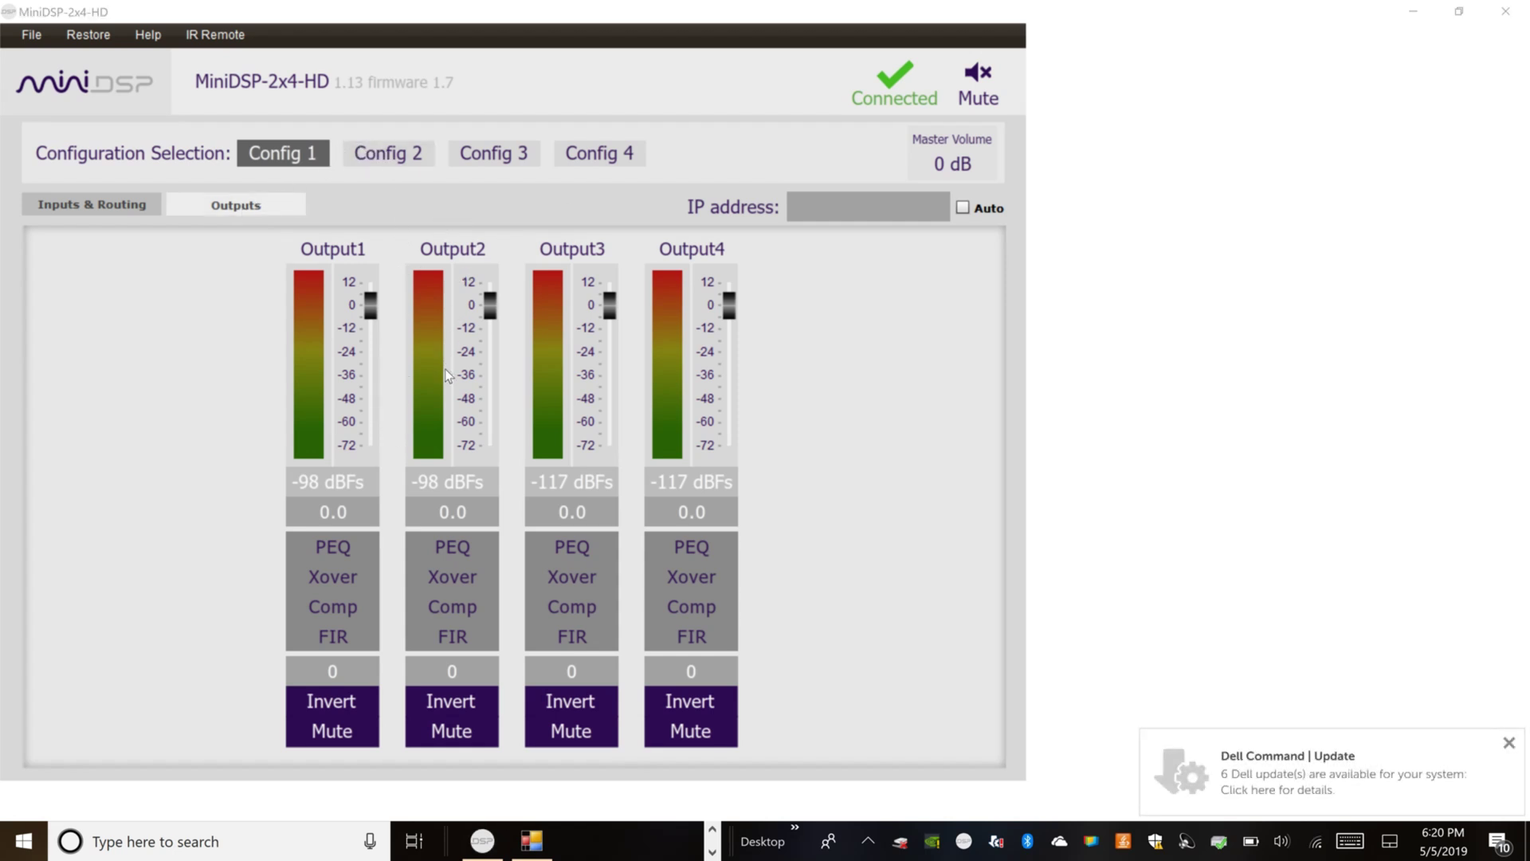
Dismiss the Dell update notification and open Output2's Xover bandpass settings.
left_click(1510, 745)
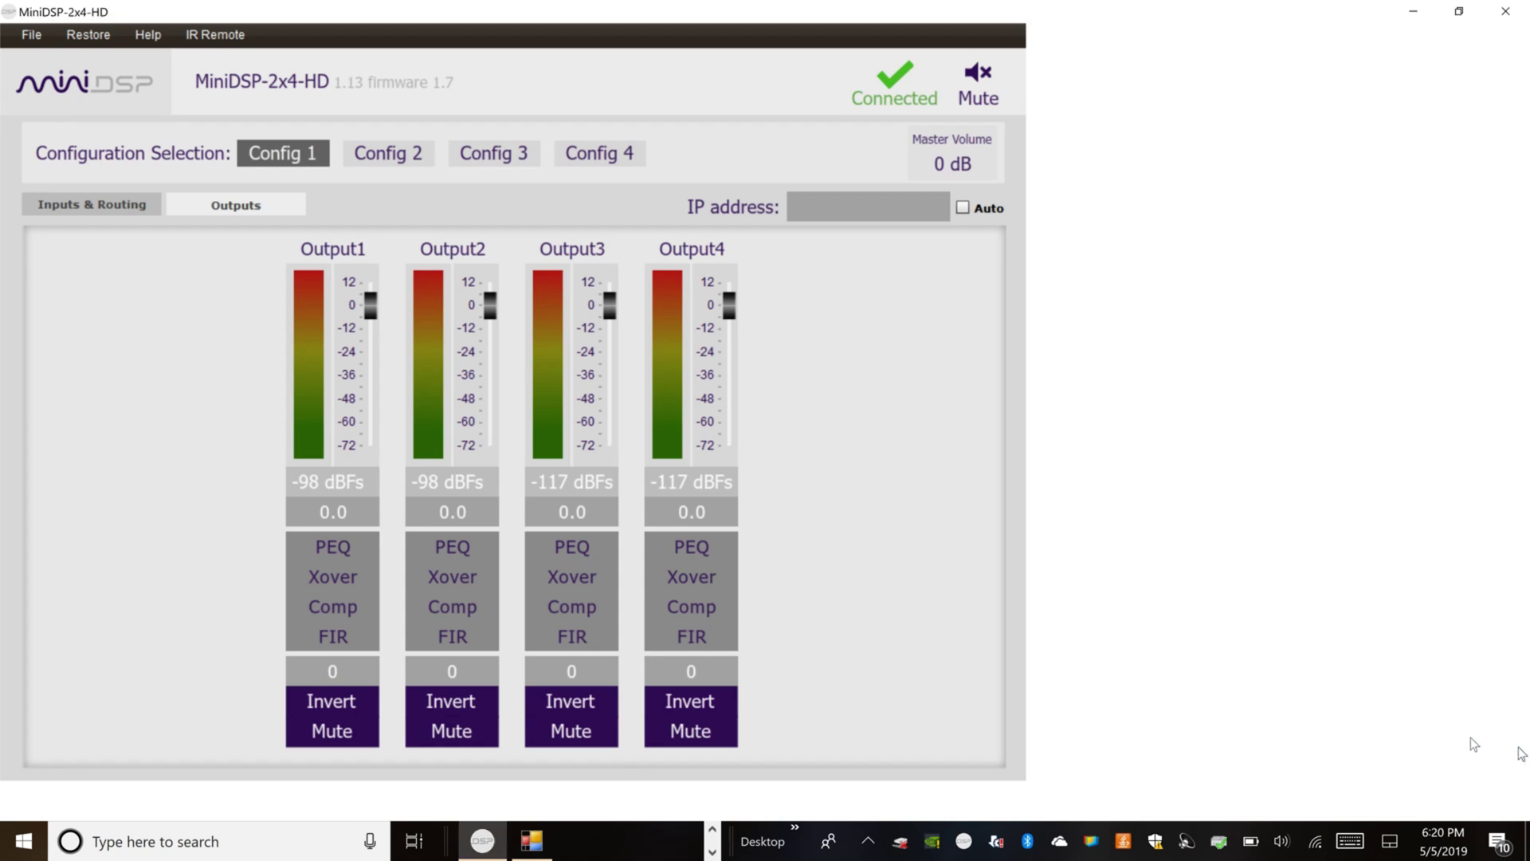
left_click(442, 586)
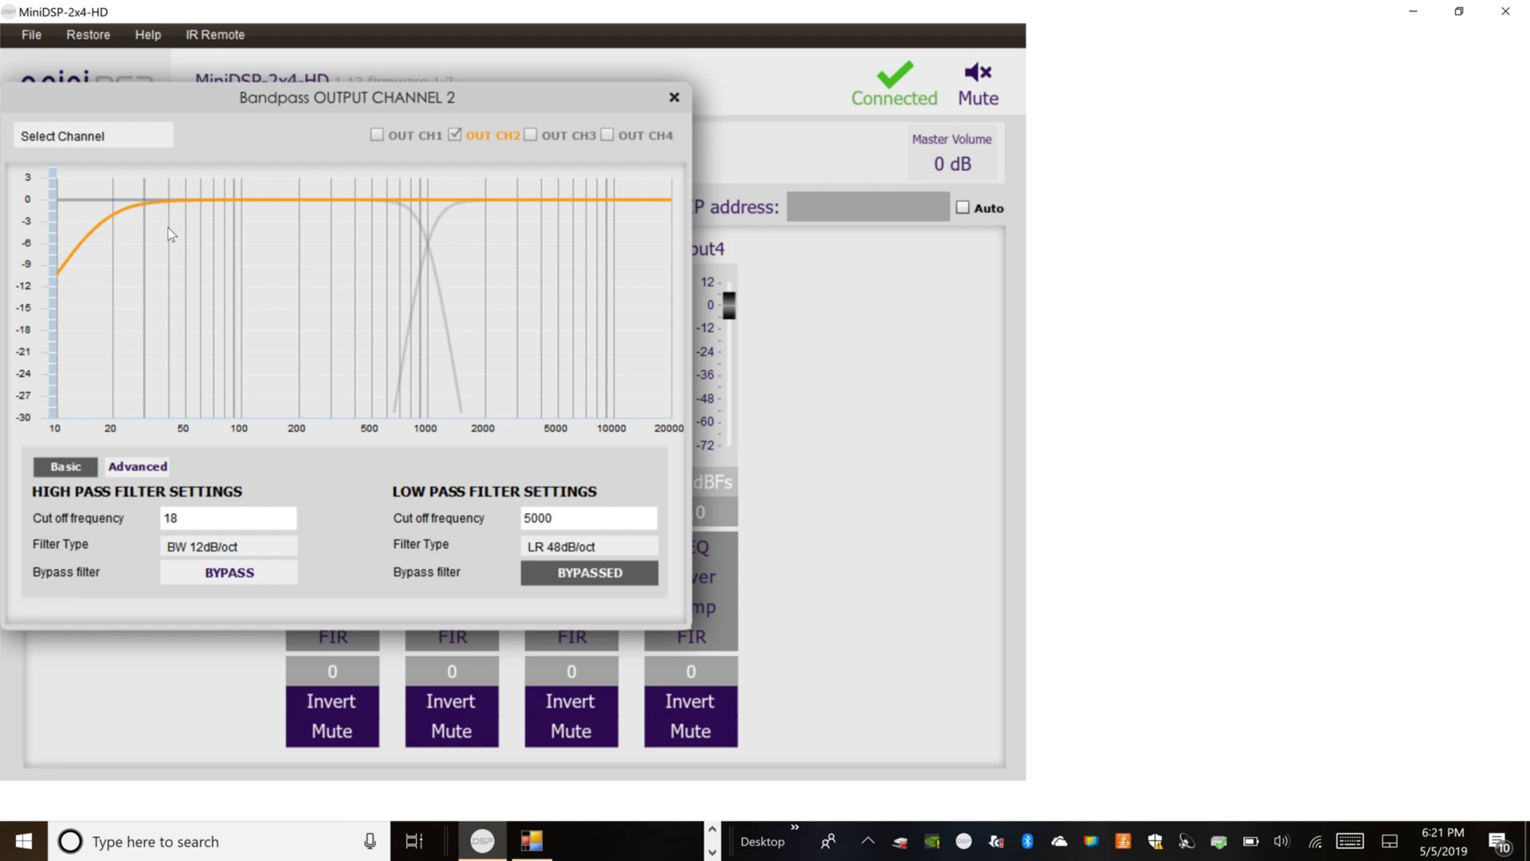
Change Output2's high-pass cutoff from 18 to 20 Hz, keeping BW 12dB/oct and the filter active.
left_click(231, 522)
key("BackSpace")
key("BackSpace")
type("20")
left_click(242, 550)
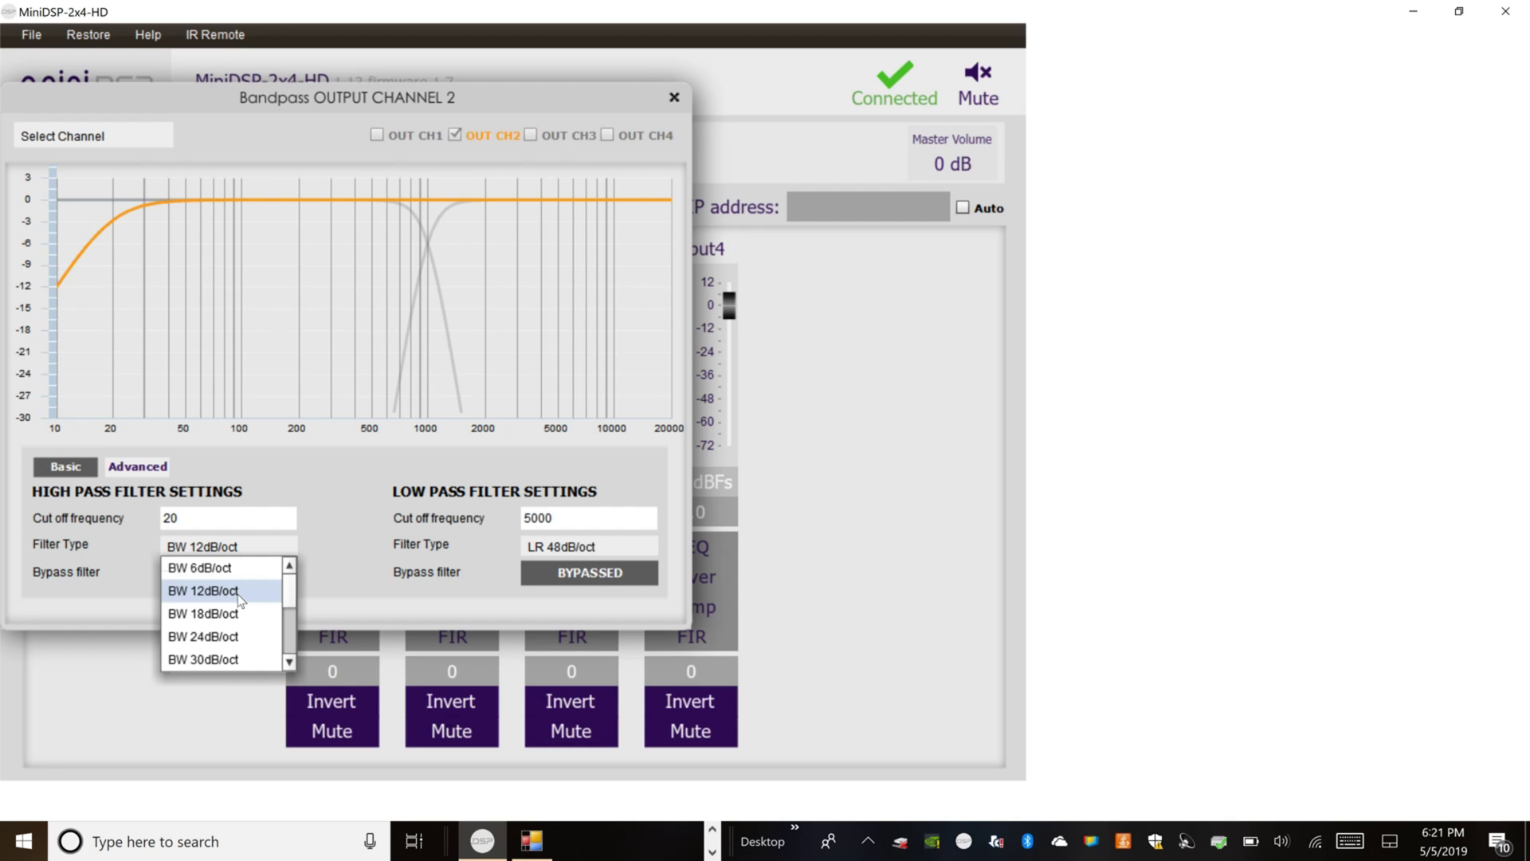
left_click(203, 590)
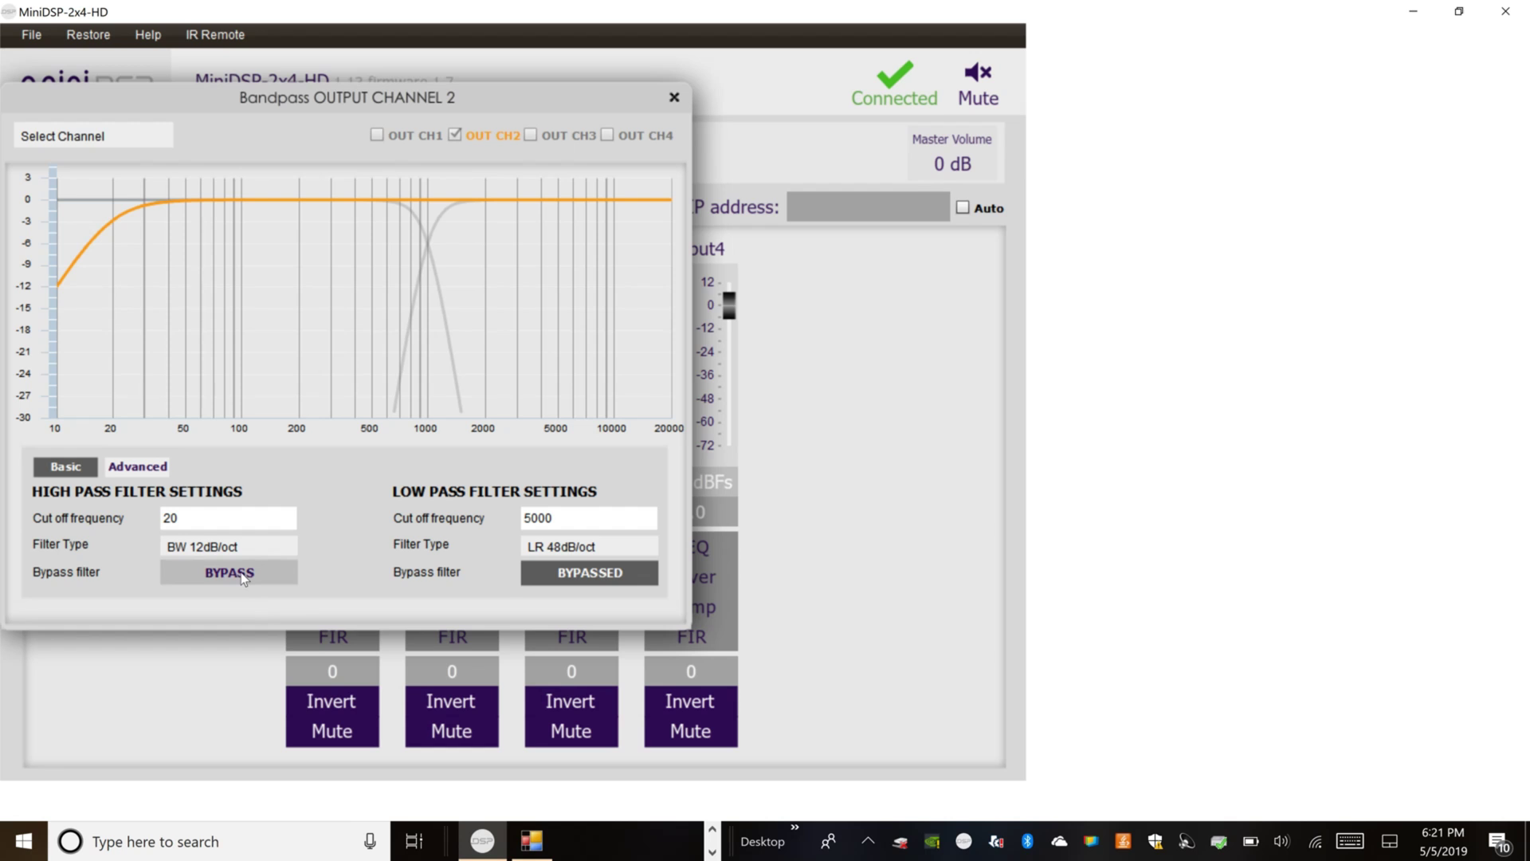
left_click(239, 573)
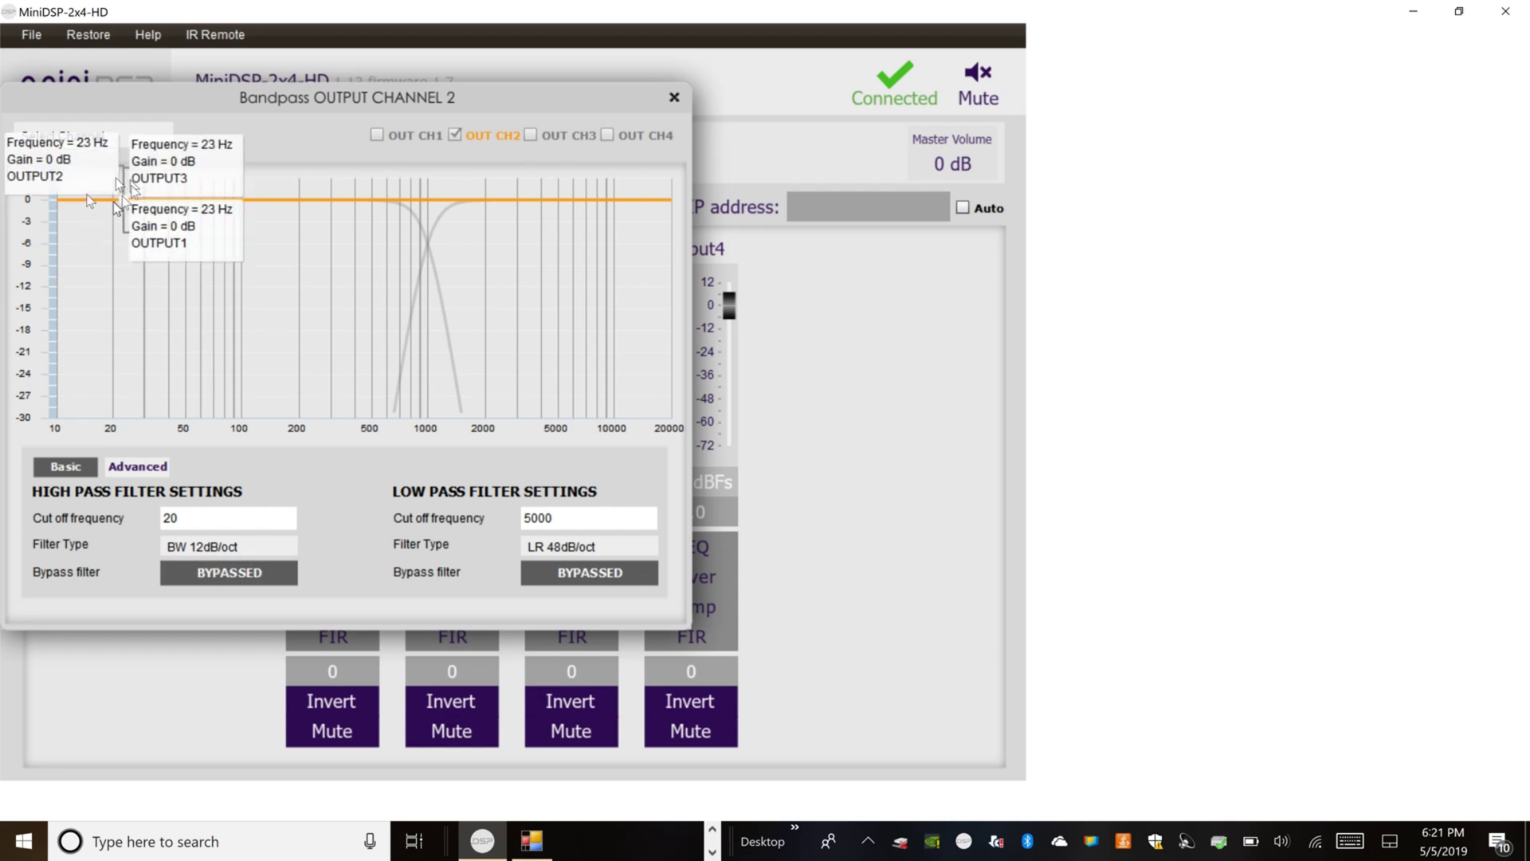
left_click(245, 573)
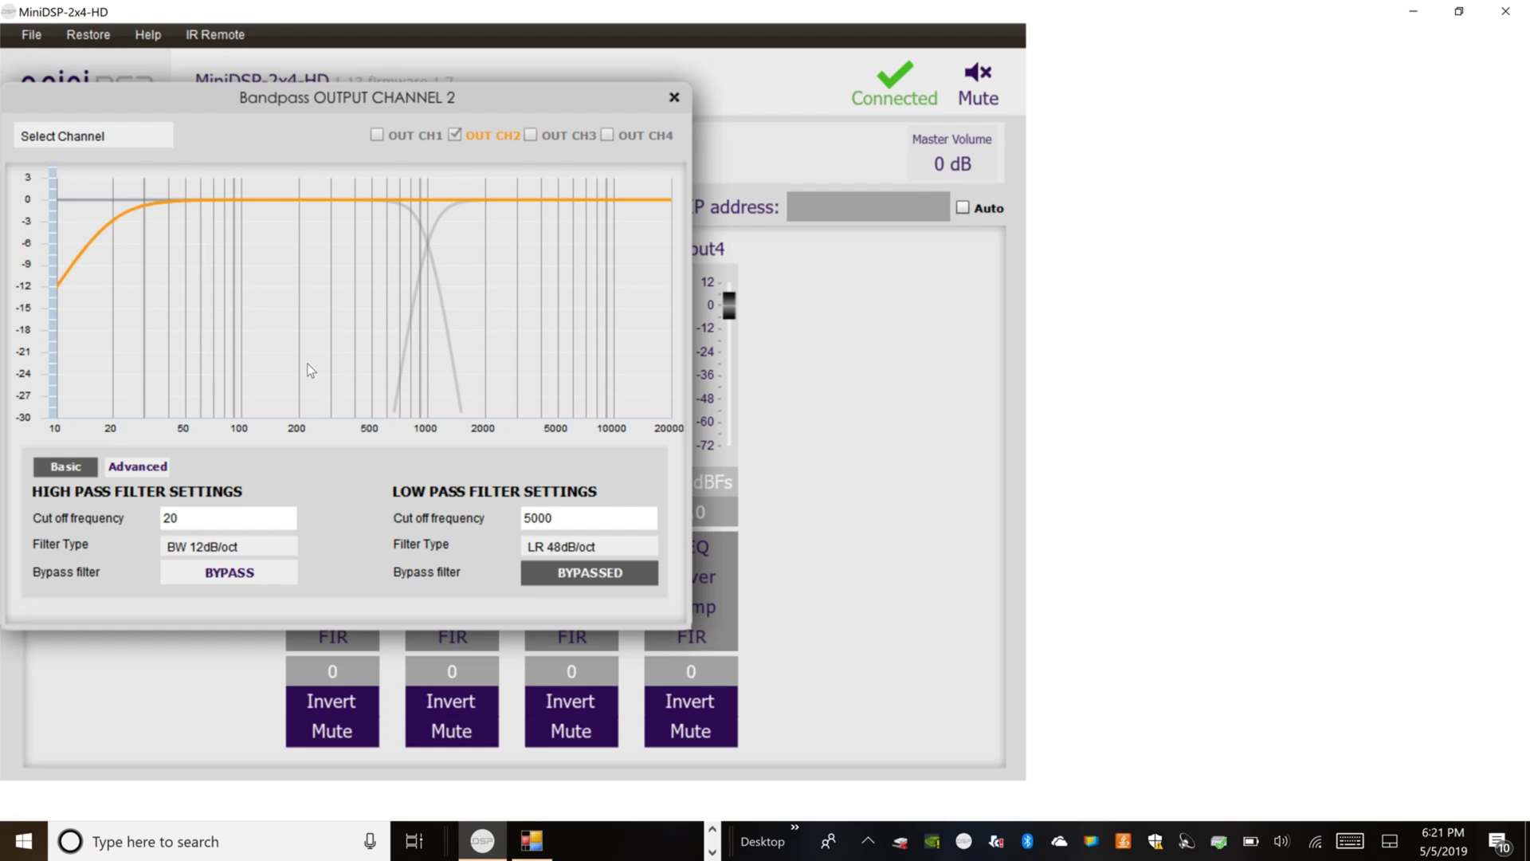
Close Output2's crossover and activate Output1's EQ band 1: 25 Hz peak, +6.0 dB, Q 0.7.
left_click(674, 98)
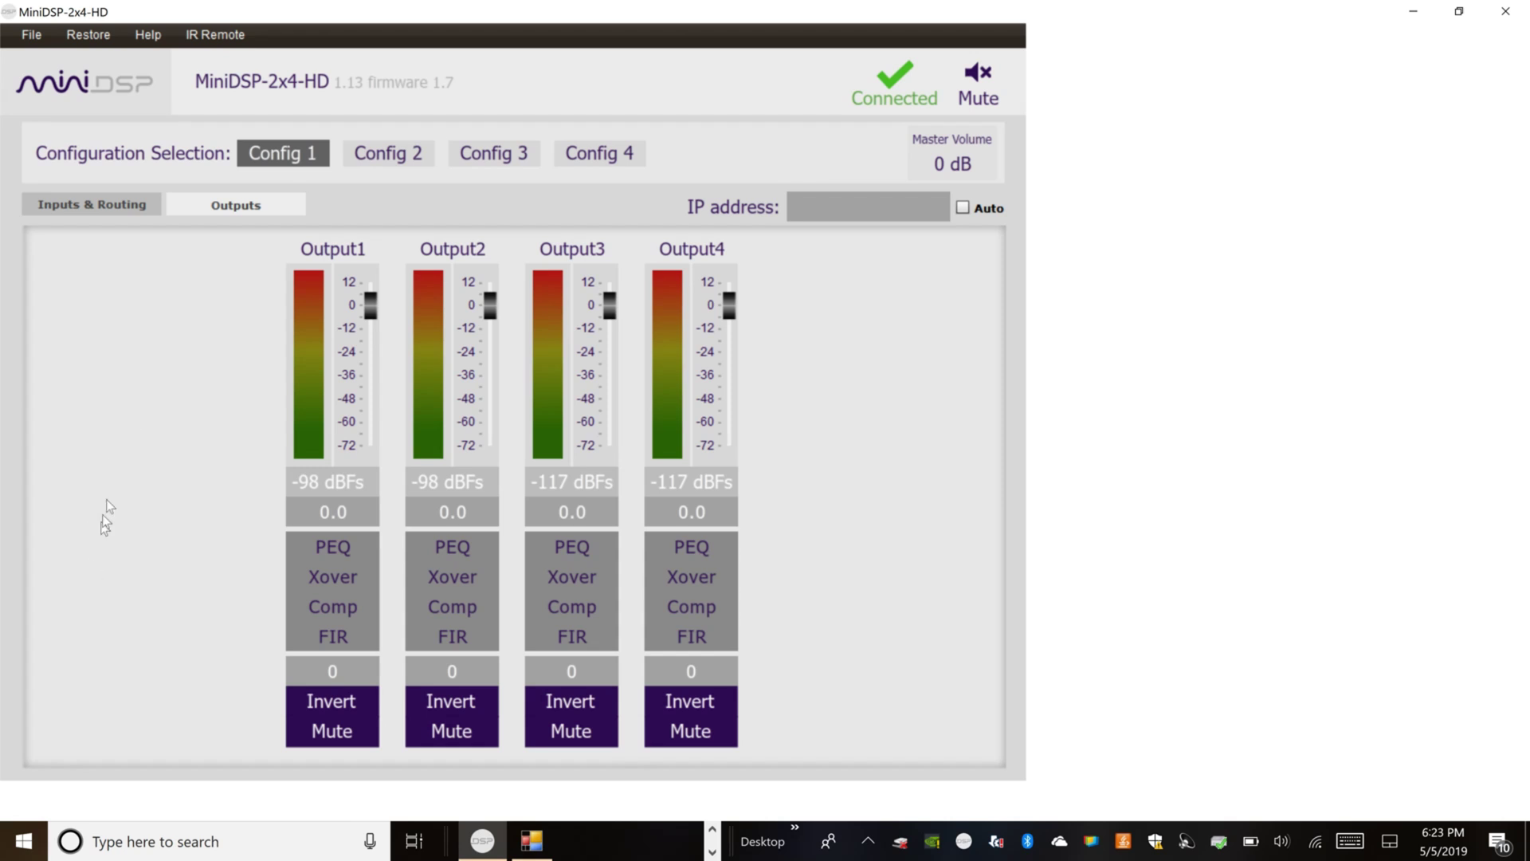
left_click(327, 550)
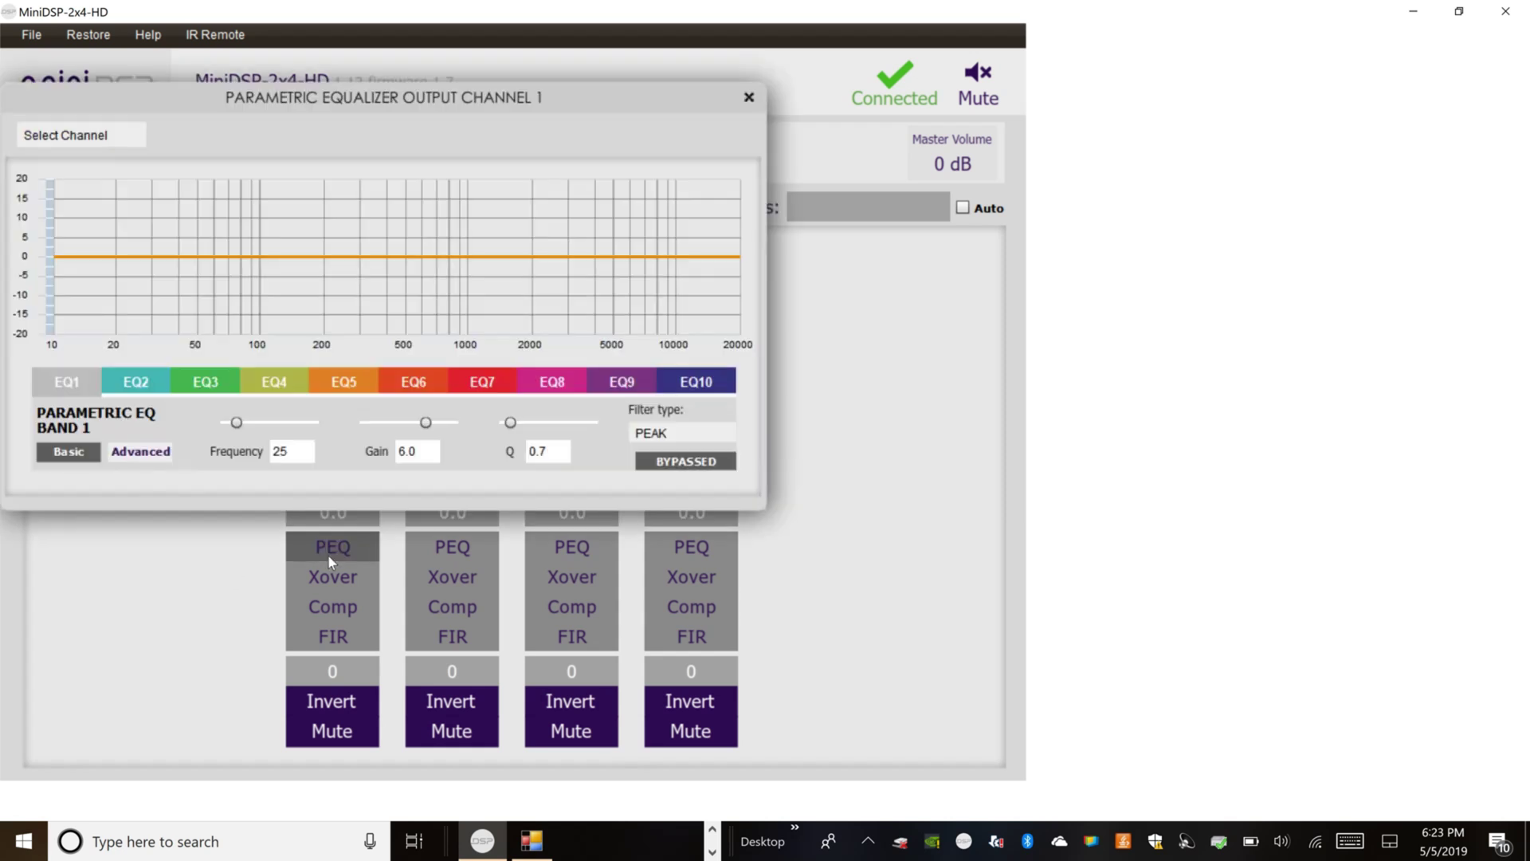
left_click(663, 465)
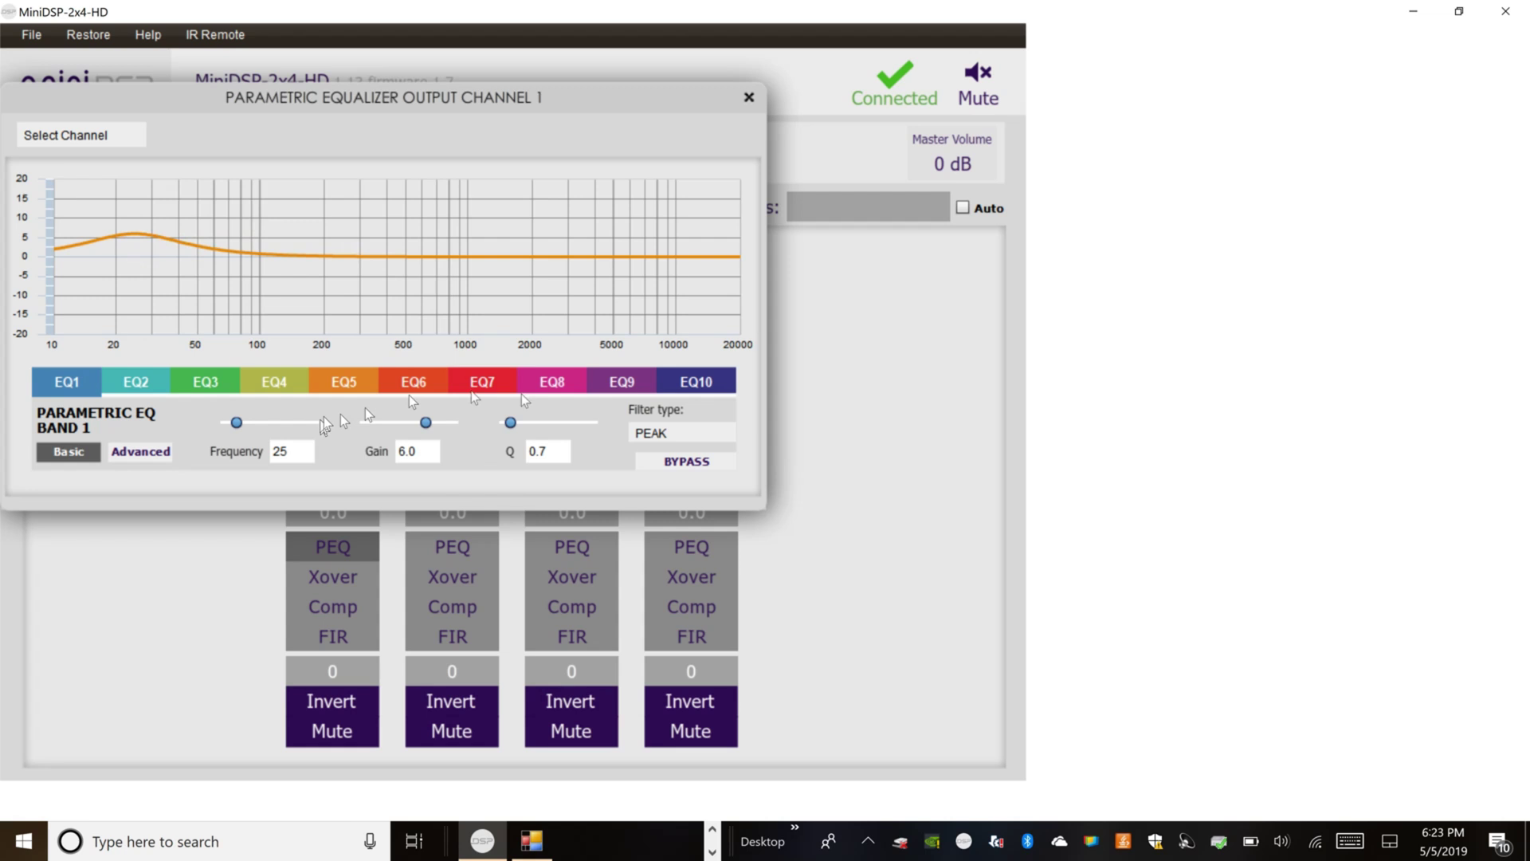
Set Output1's EQ band 2 to 20 Hz frequency with +6.0 dB gain.
mouse_move(425, 444)
left_click(142, 380)
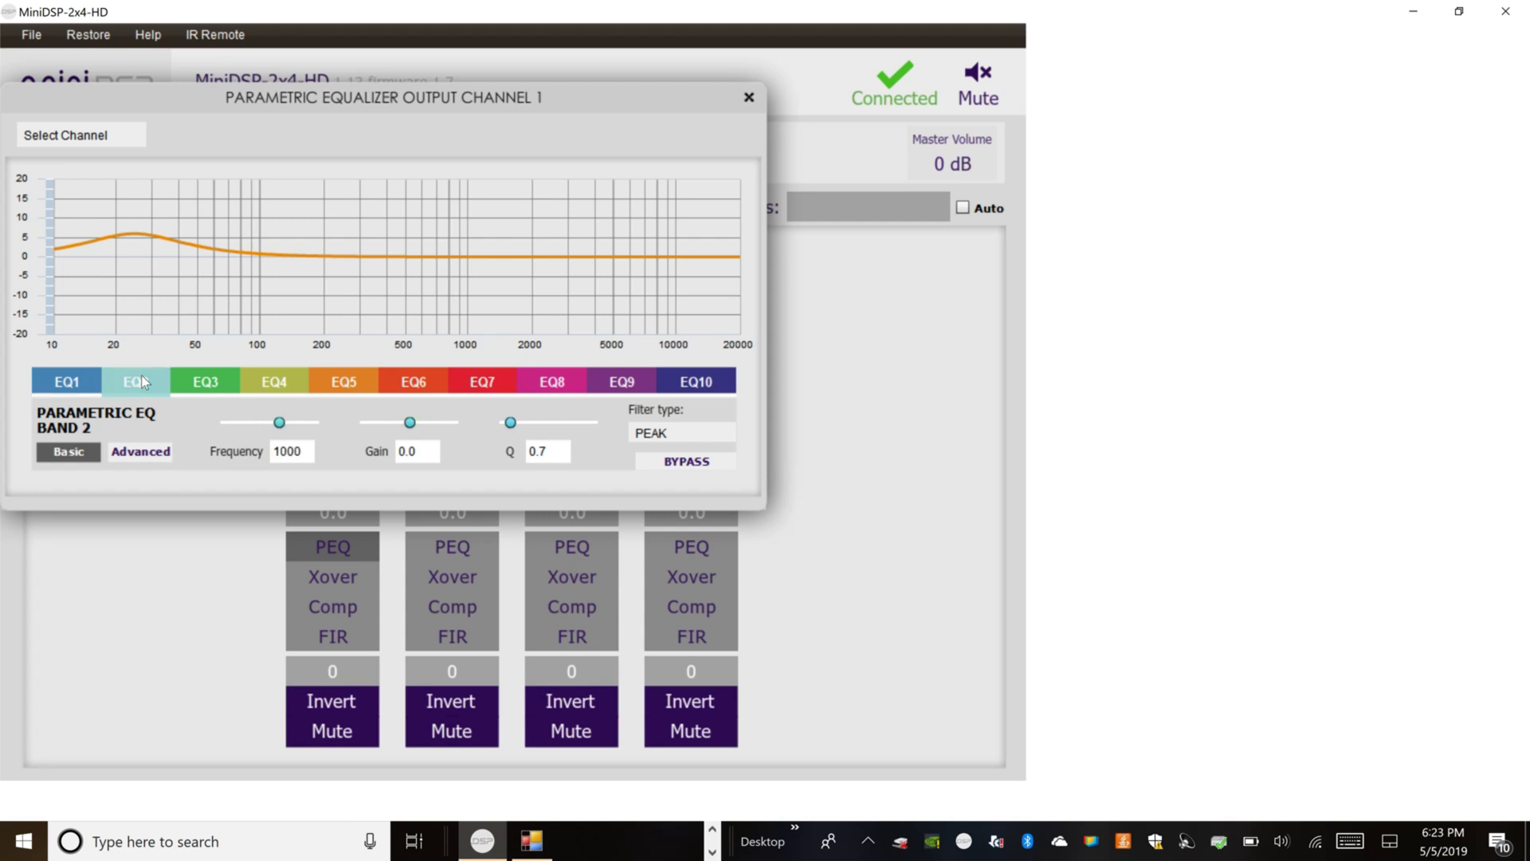
left_click(309, 448)
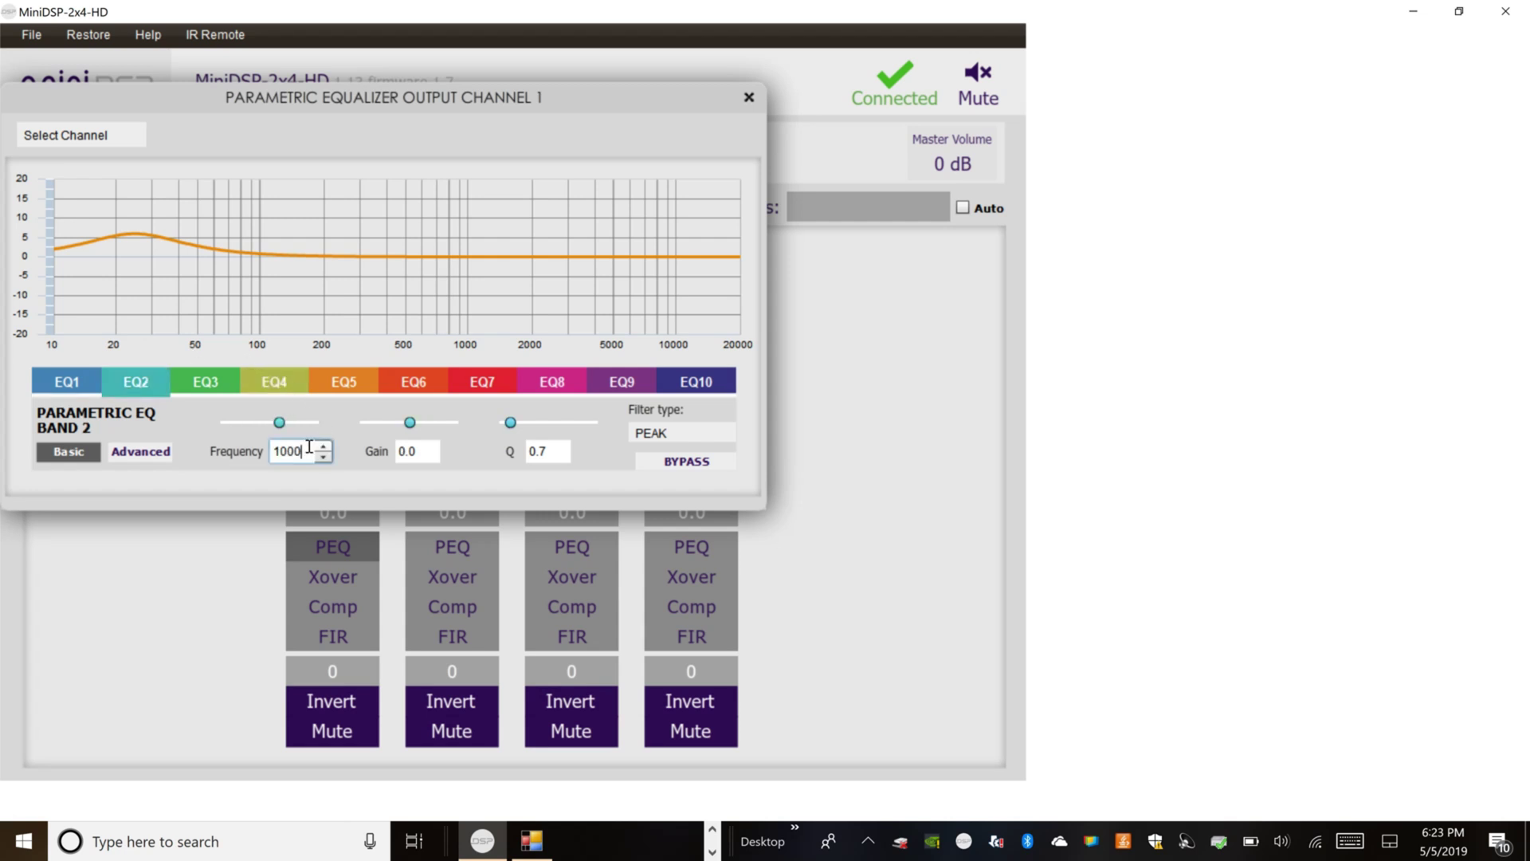
key("BackSpace")
key("BackSpace")
key("BackSpace")
key("BackSpace")
type("20")
key("Tab")
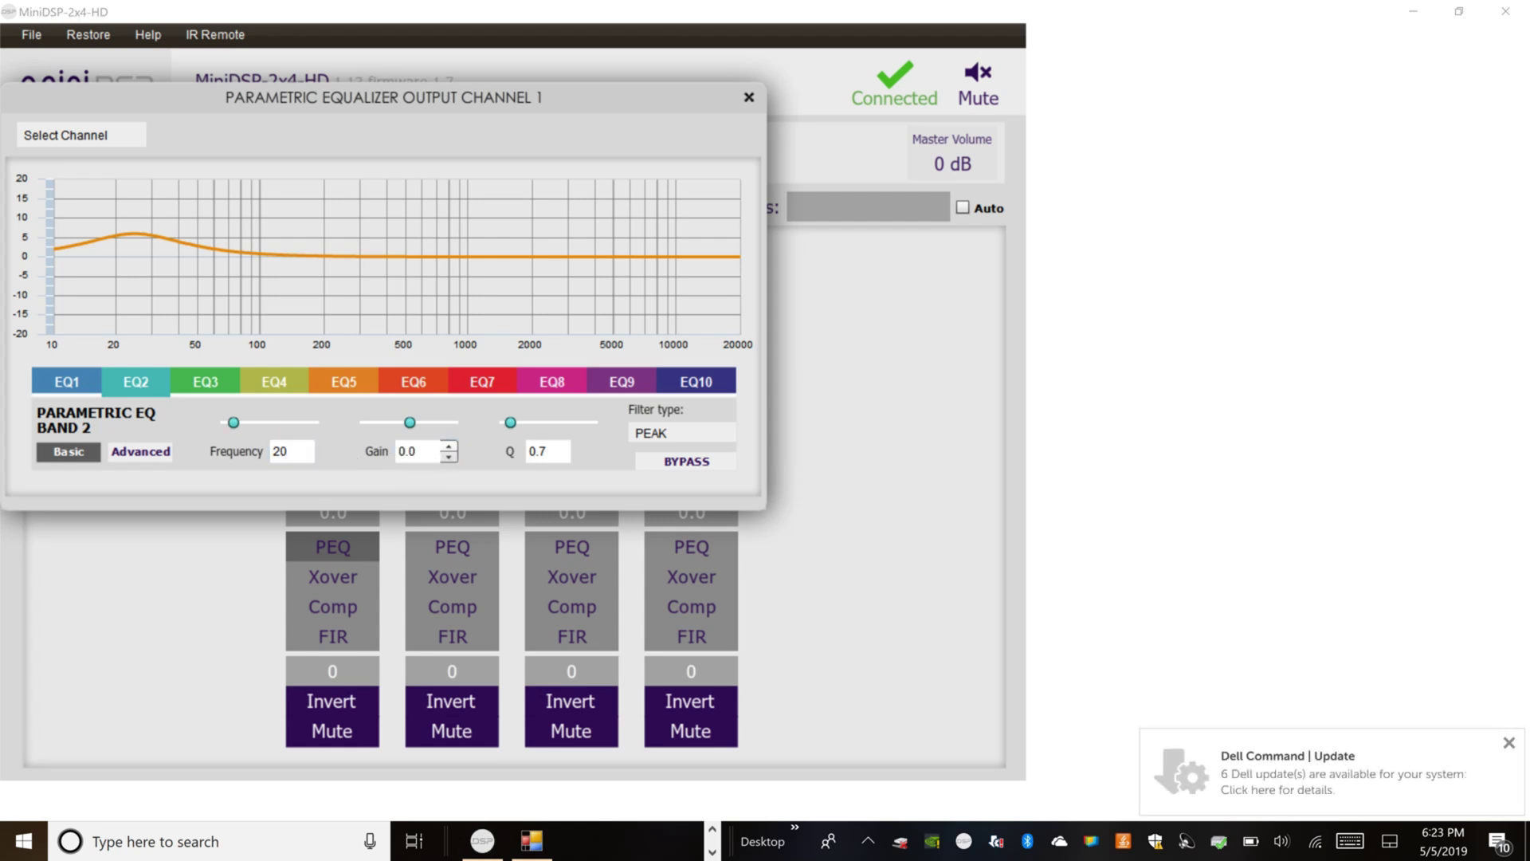
double_click(415, 456)
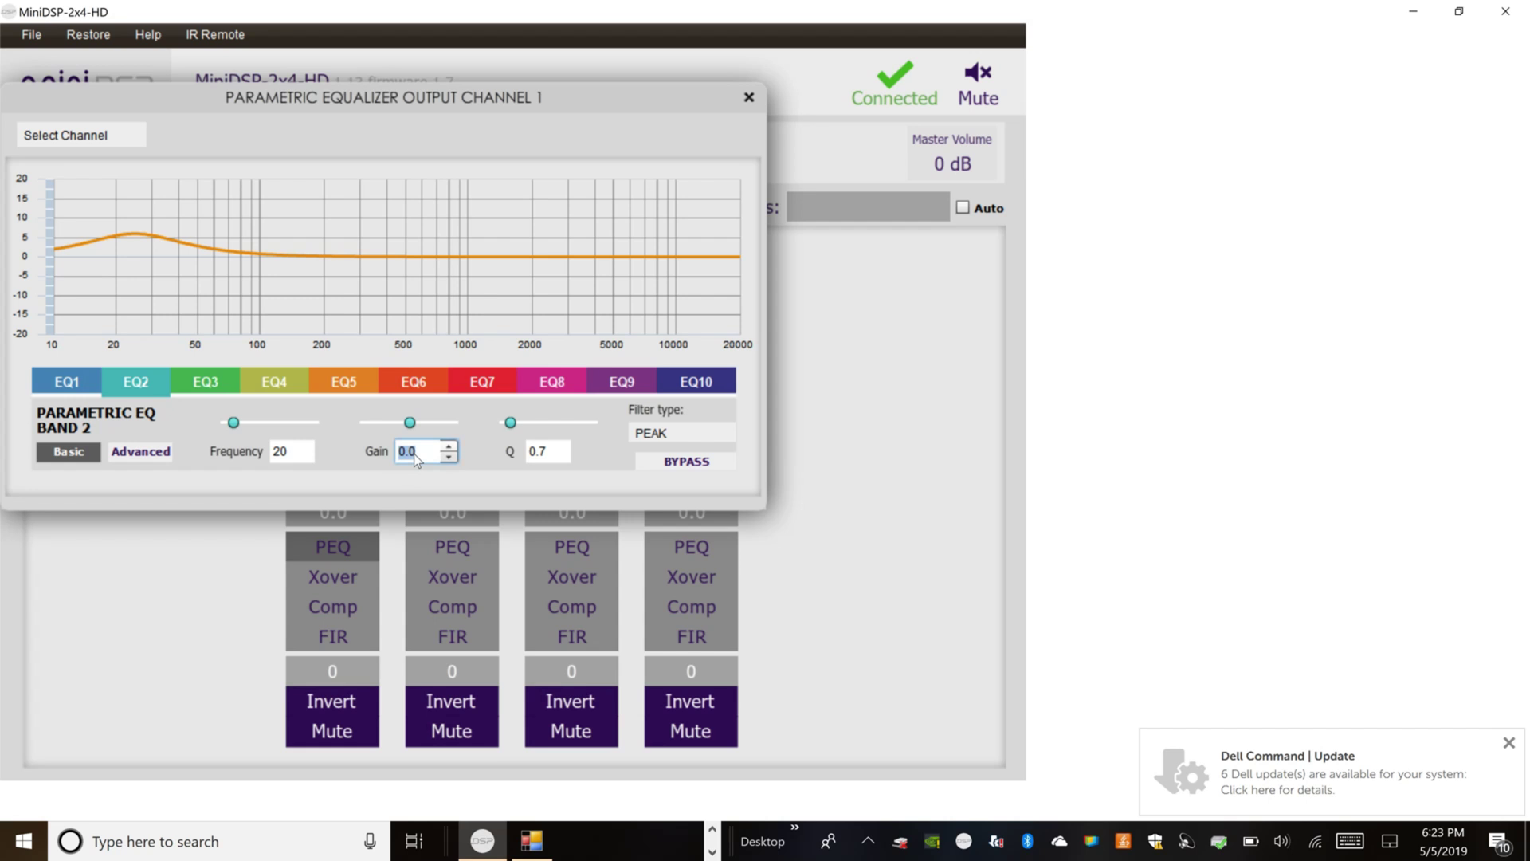
type("6.0")
key("Tab")
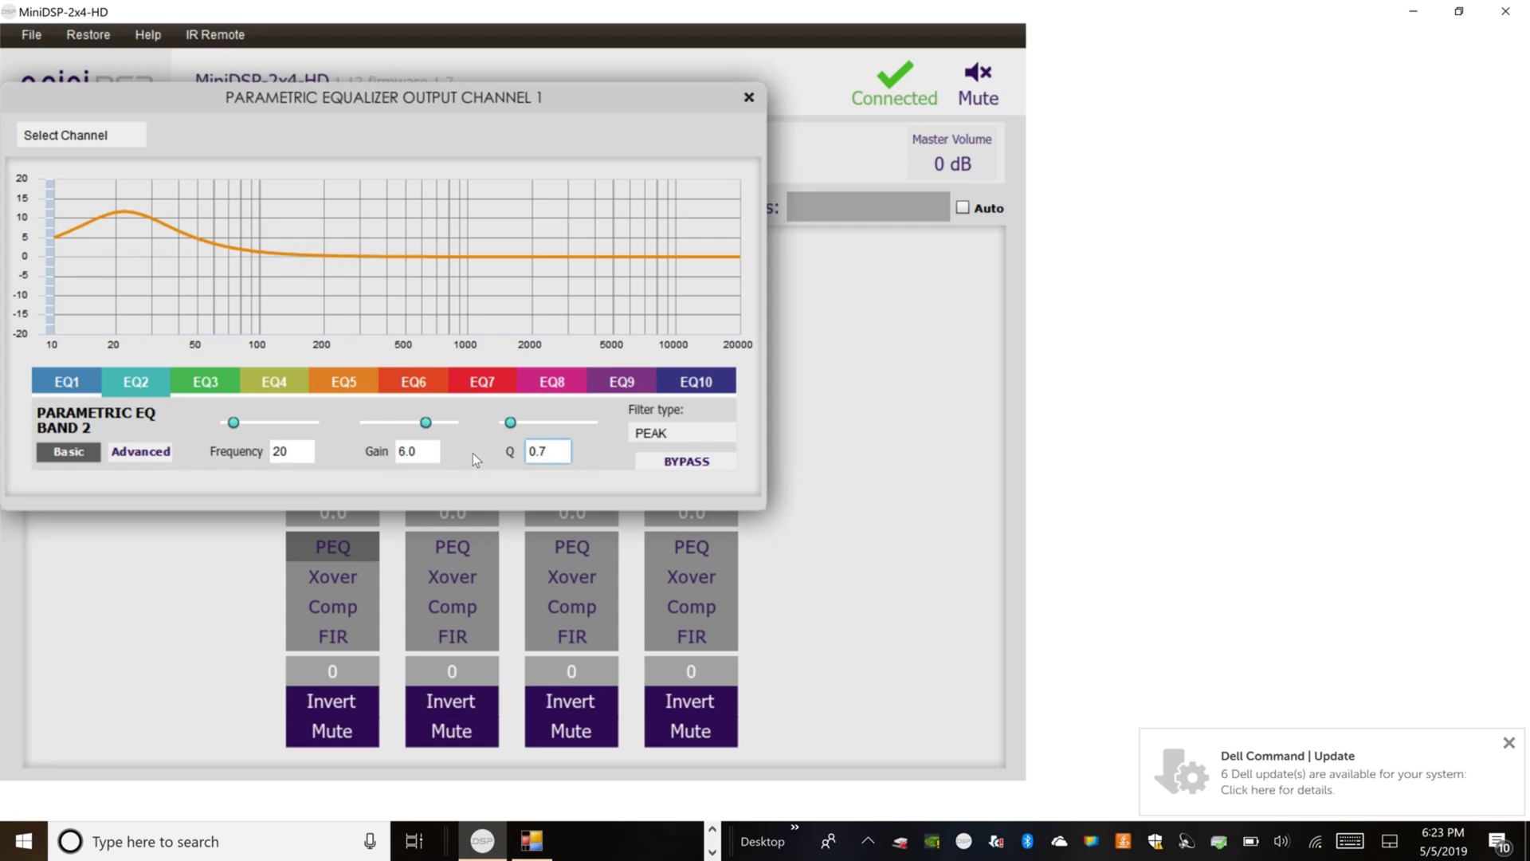
Compare band 2 on and off, leaving it BYPASSED.
left_click(652, 468)
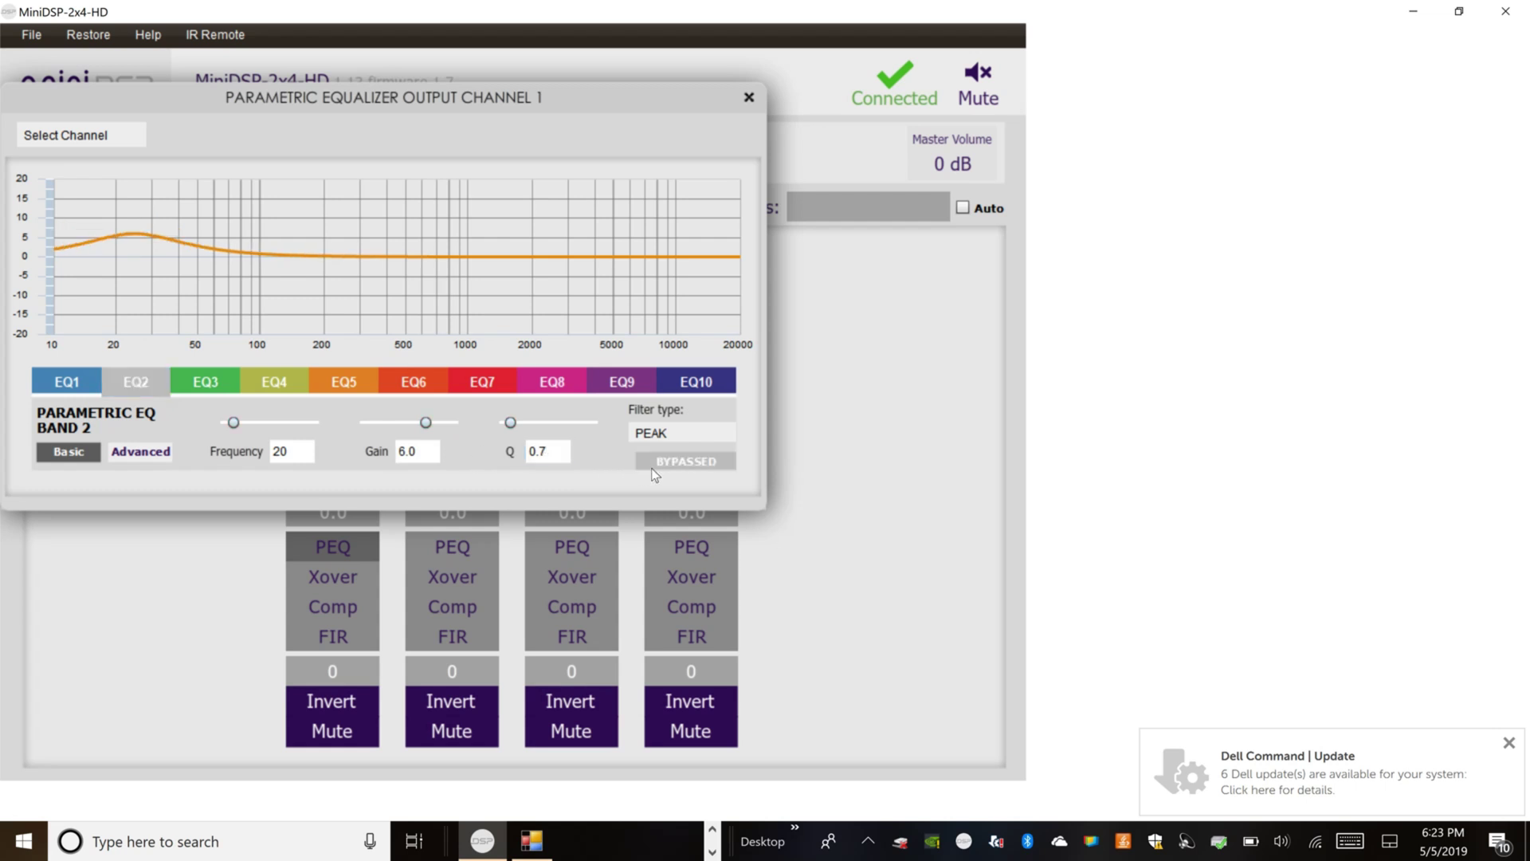
left_click(652, 467)
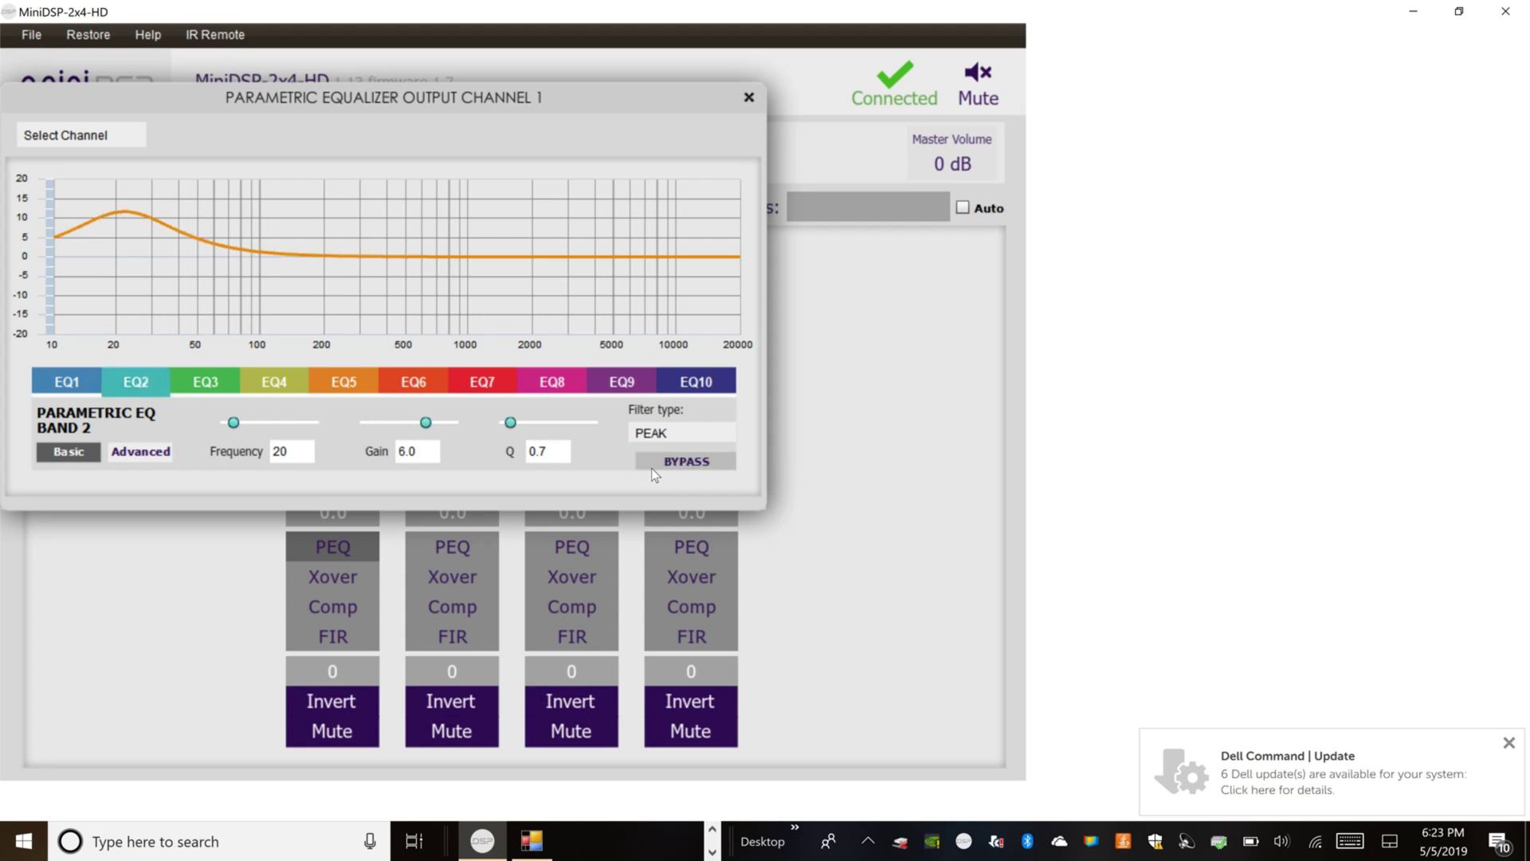
left_click(652, 467)
Set EQ band 1 to BYPASSED and close Output1's Parametric Equalizer window.
left_click(54, 371)
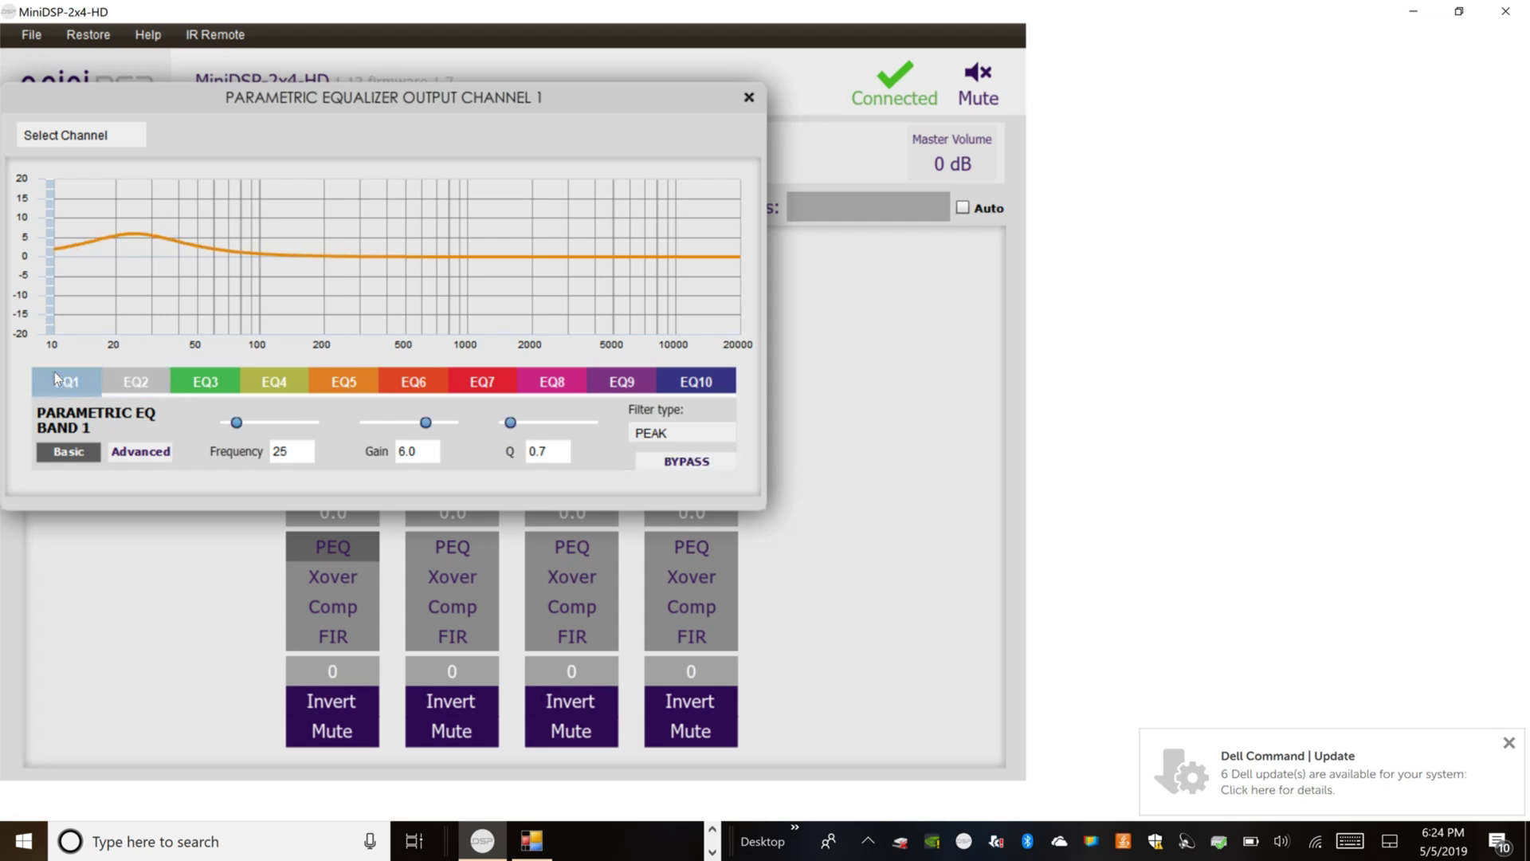
left_click(692, 462)
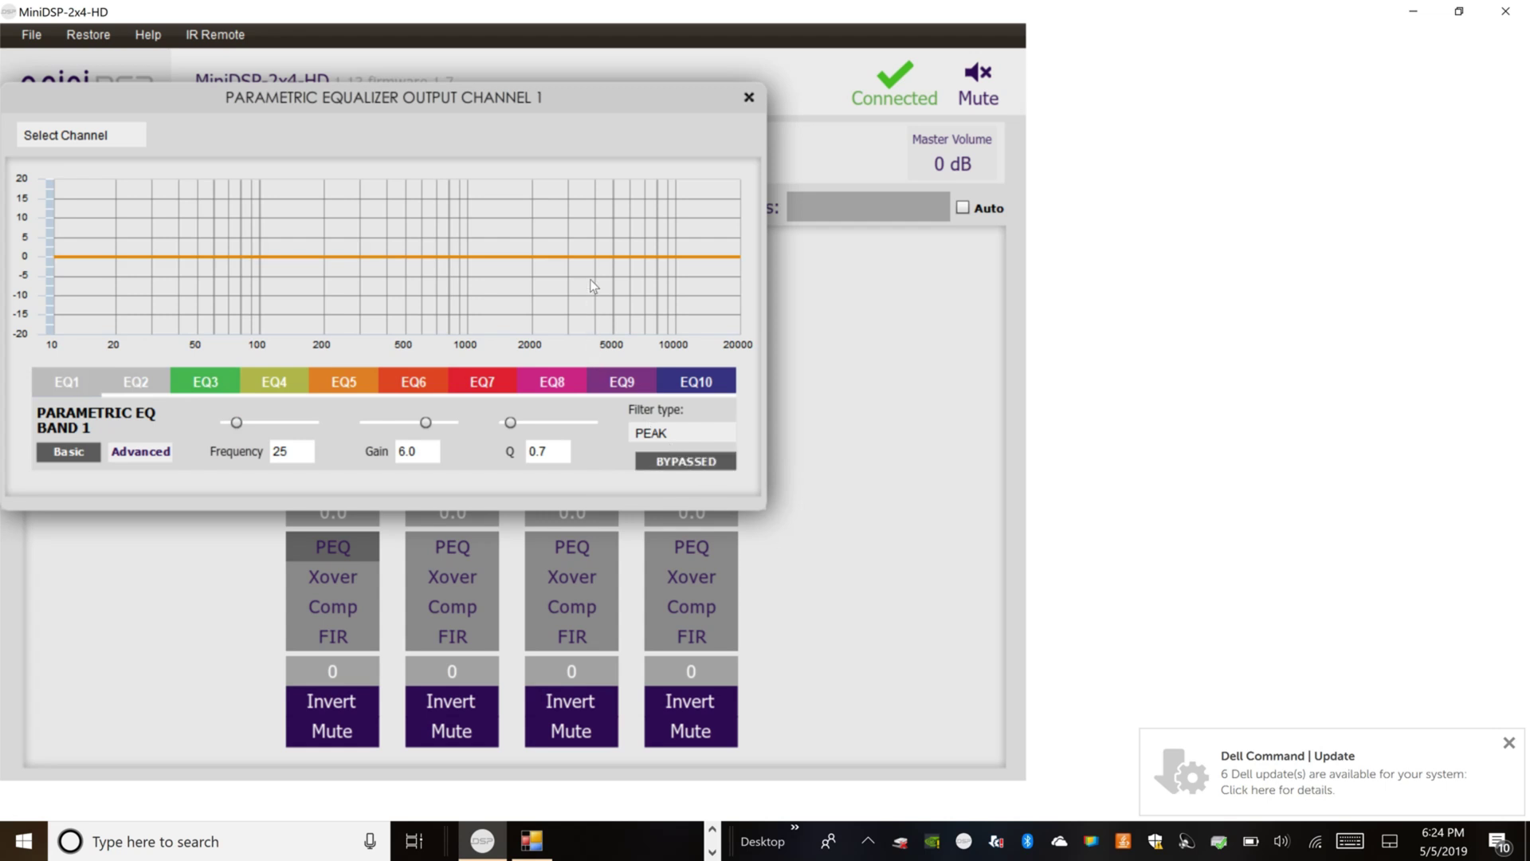
left_click(748, 99)
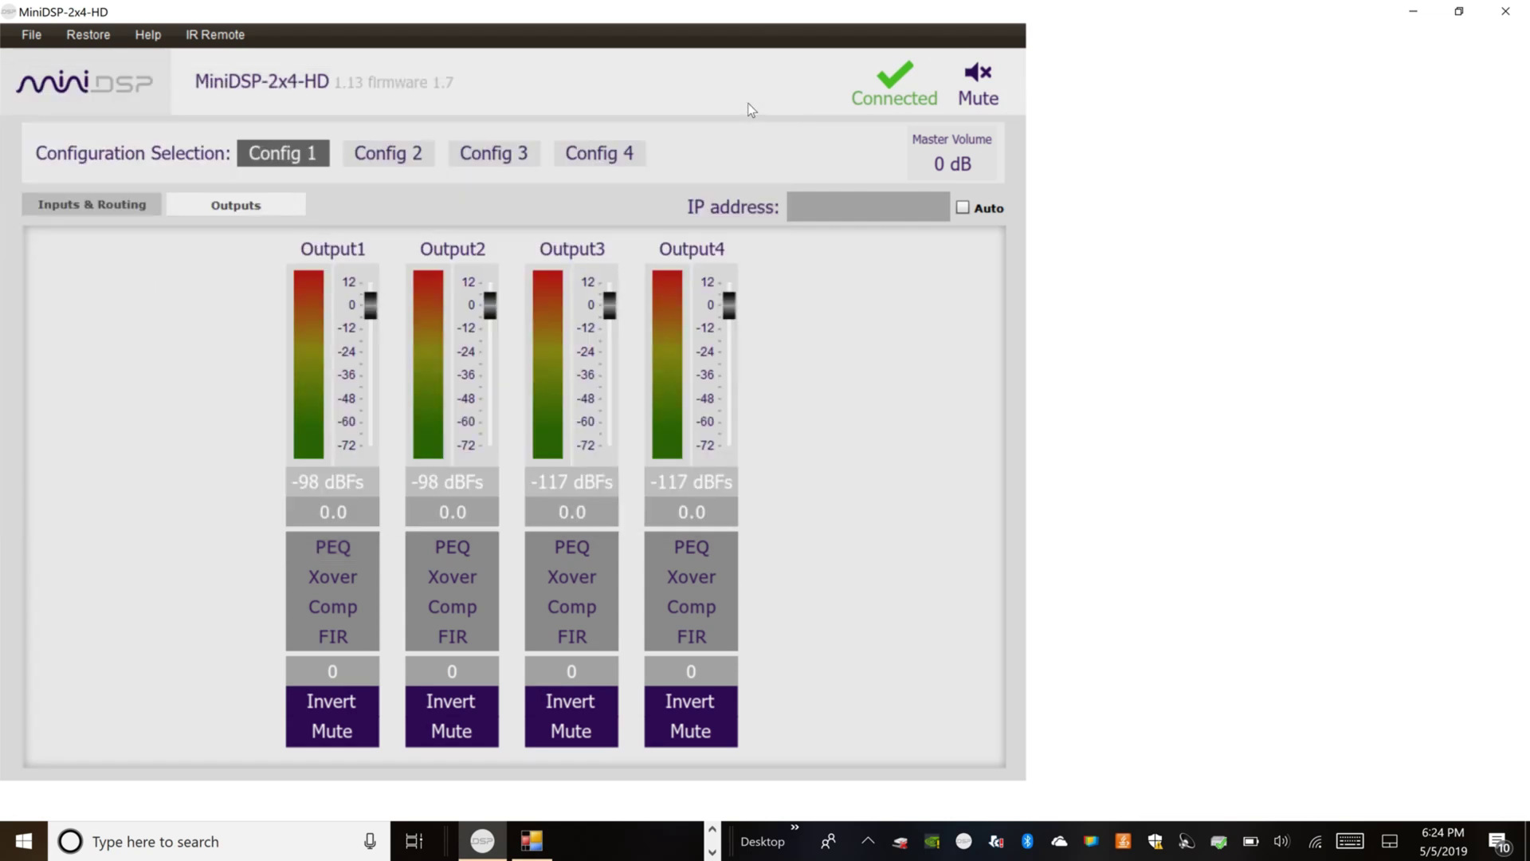